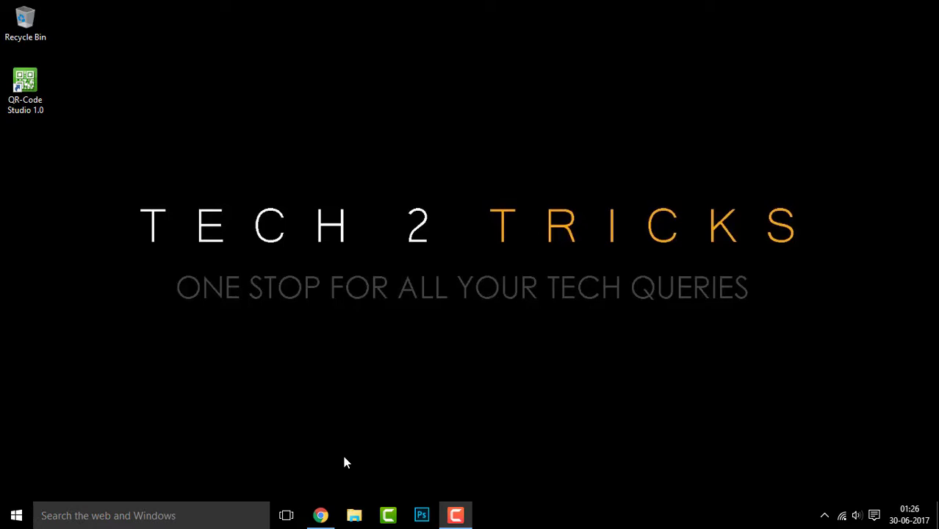
Look over the QR-Code Studio download page in Chrome, then show the desktop
{"action": "left_click", "coordinate": [321, 515]}
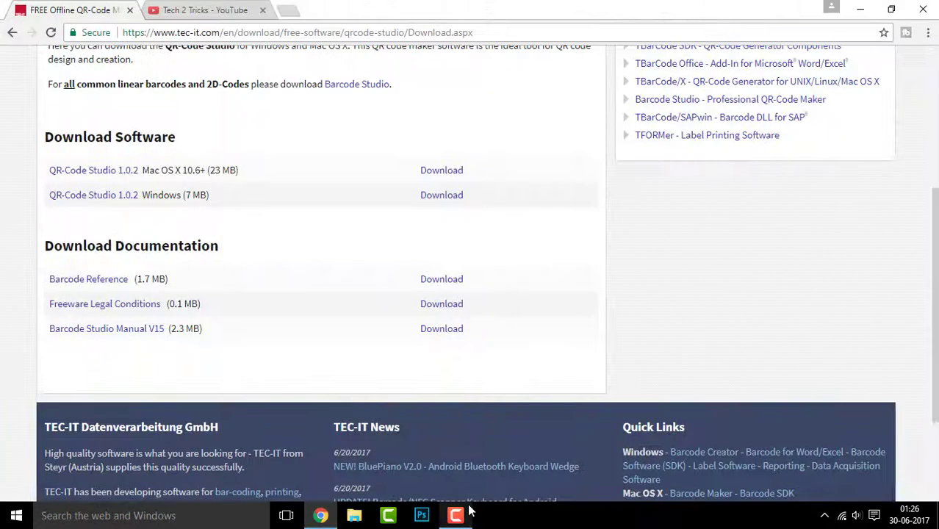
{"action": "scroll", "coordinate": [311, 277], "scroll_direction": "up", "scroll_amount": 1}
{"action": "scroll", "coordinate": [312, 278], "scroll_direction": "up", "scroll_amount": 2}
{"action": "scroll", "coordinate": [295, 266], "scroll_direction": "down", "scroll_amount": 1}
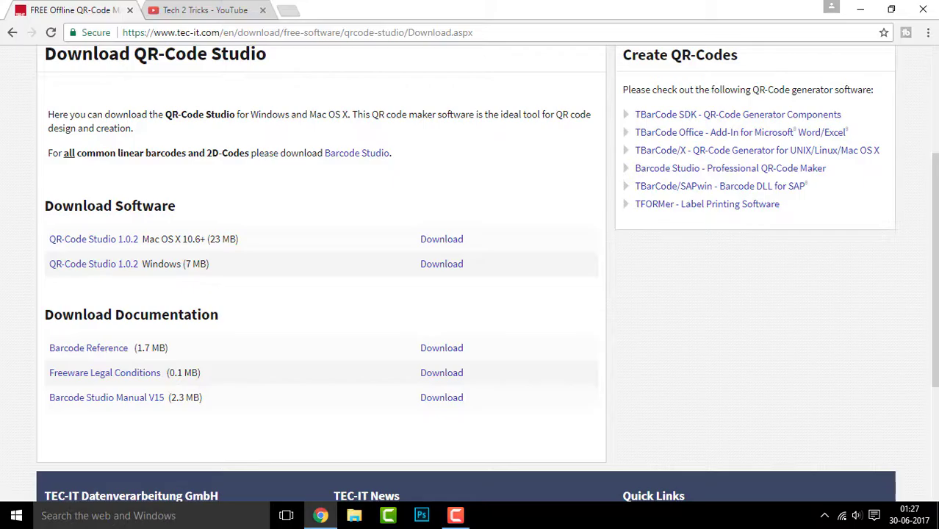
{"action": "left_click", "coordinate": [936, 514]}
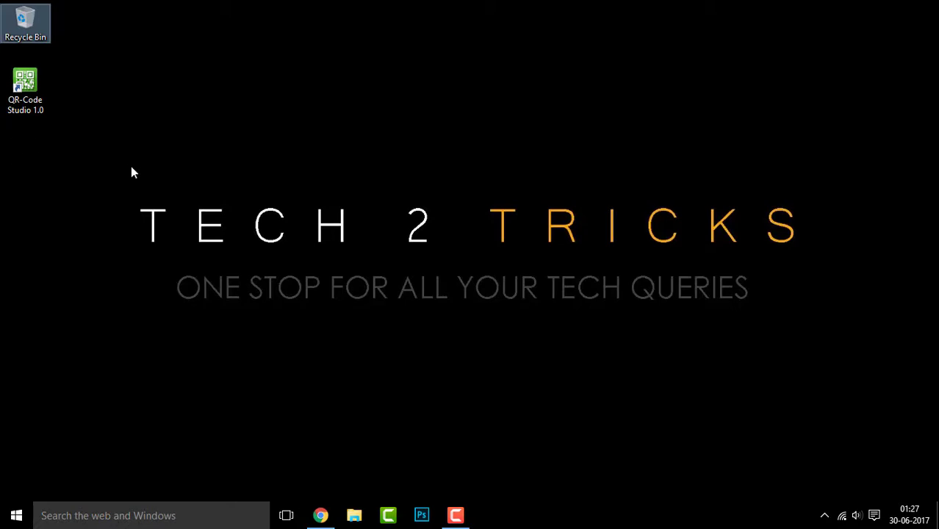
Launch QR-Code Studio from its desktop icon and continue with the free personal version
{"action": "left_click", "coordinate": [29, 205]}
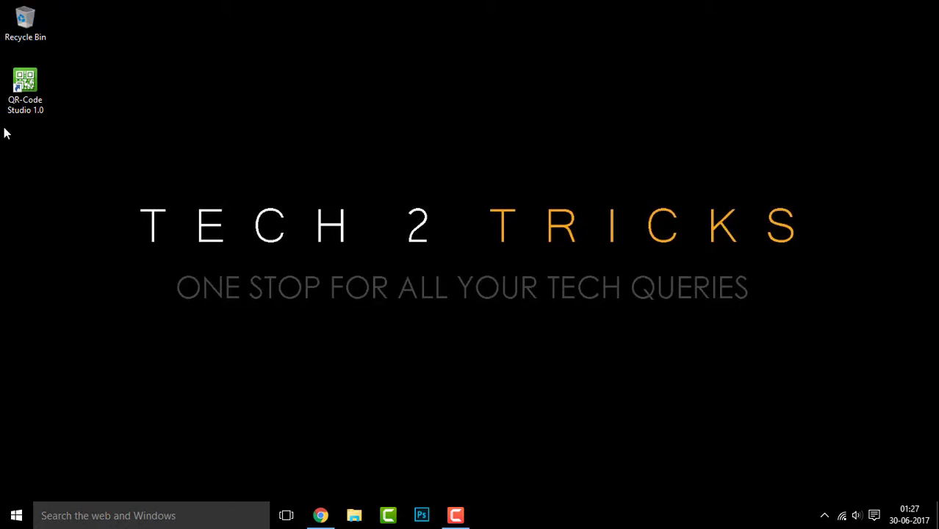
{"action": "double_click", "coordinate": [21, 112]}
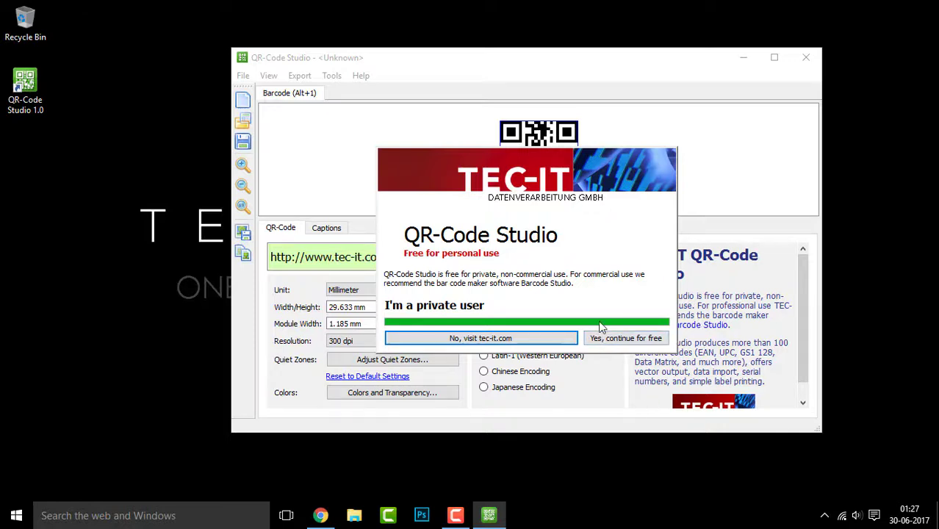
{"action": "left_click", "coordinate": [643, 341]}
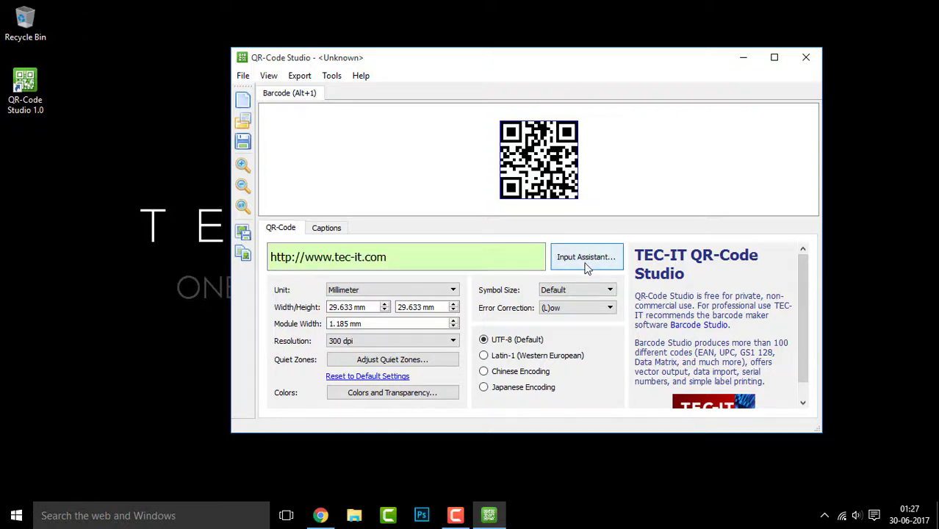
Delete the default tec-it URL from the barcode data field and switch back to Chrome
{"action": "left_click_drag", "start_coordinate": [426, 258], "coordinate": [270, 258]}
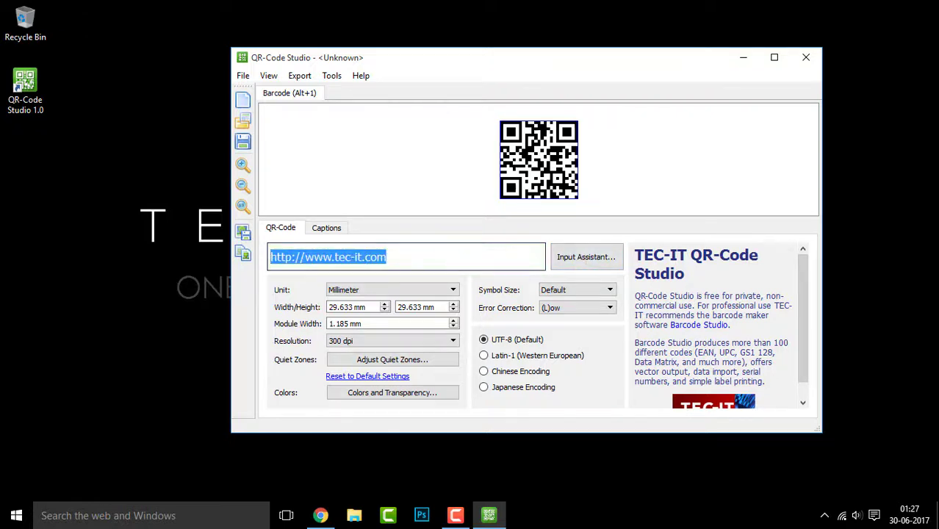
{"action": "key", "text": "BackSpace"}
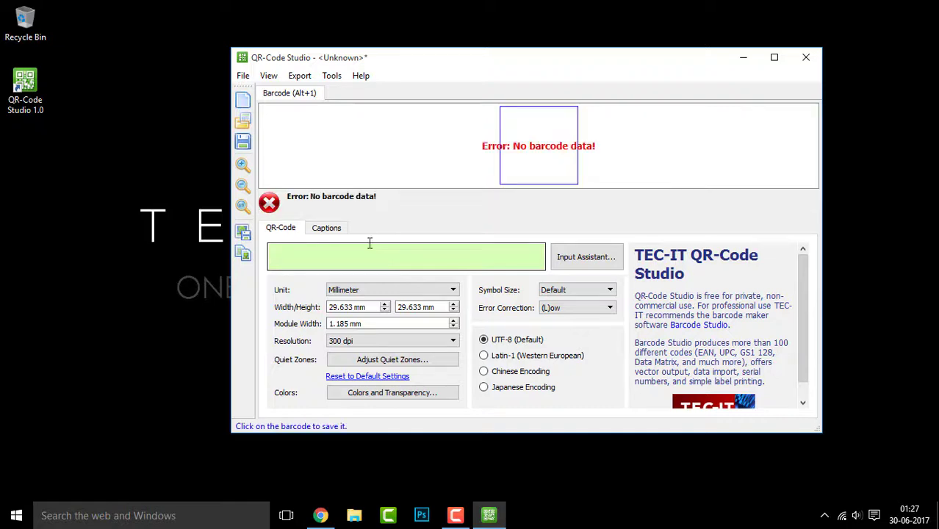
{"action": "left_click", "coordinate": [321, 513]}
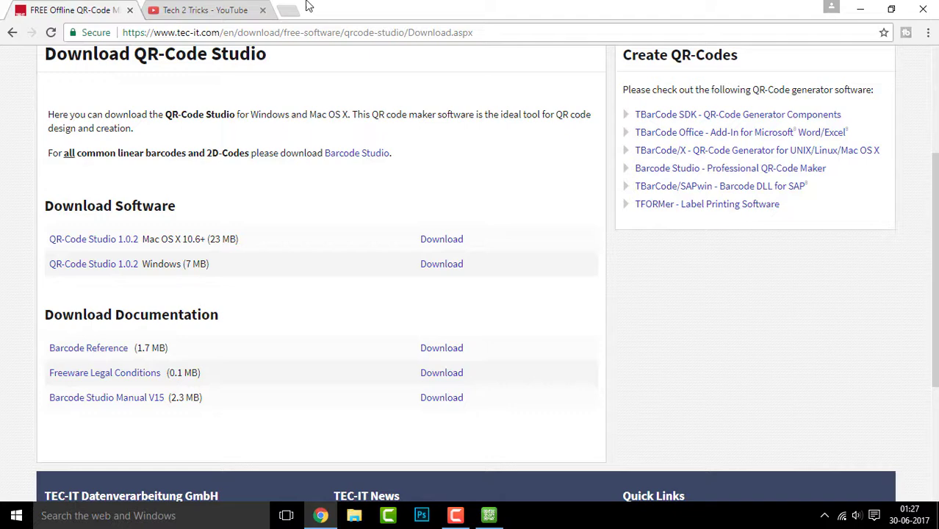
Copy the Tech 2 Tricks YouTube channel address from Chrome's address bar and return to QR-Code Studio
{"action": "left_click", "coordinate": [246, 10]}
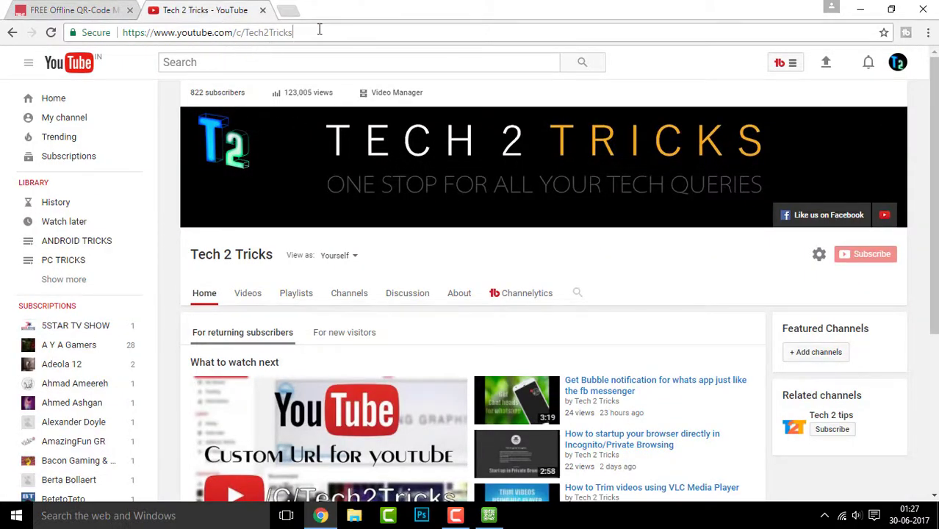
{"action": "left_click_drag", "start_coordinate": [319, 29], "coordinate": [83, 38]}
{"action": "right_click", "coordinate": [165, 29]}
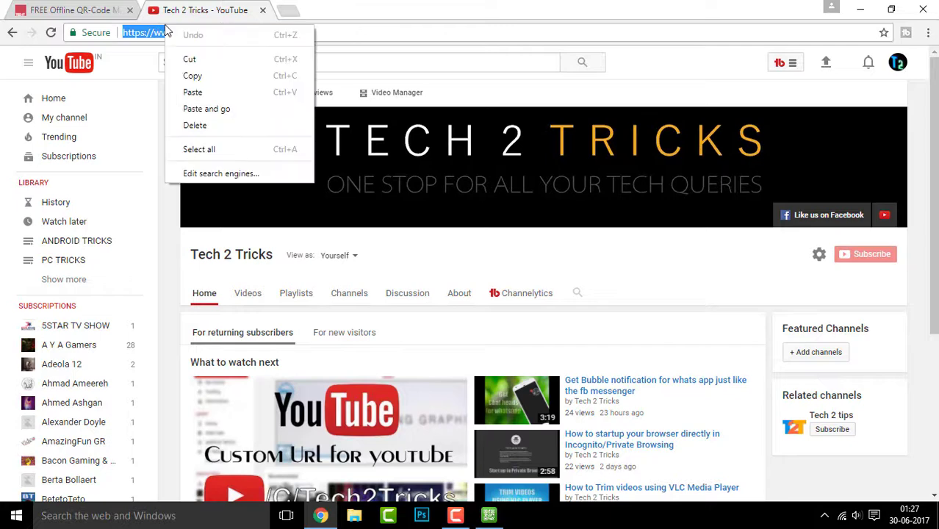
{"action": "left_click", "coordinate": [214, 76]}
{"action": "left_click", "coordinate": [485, 516]}
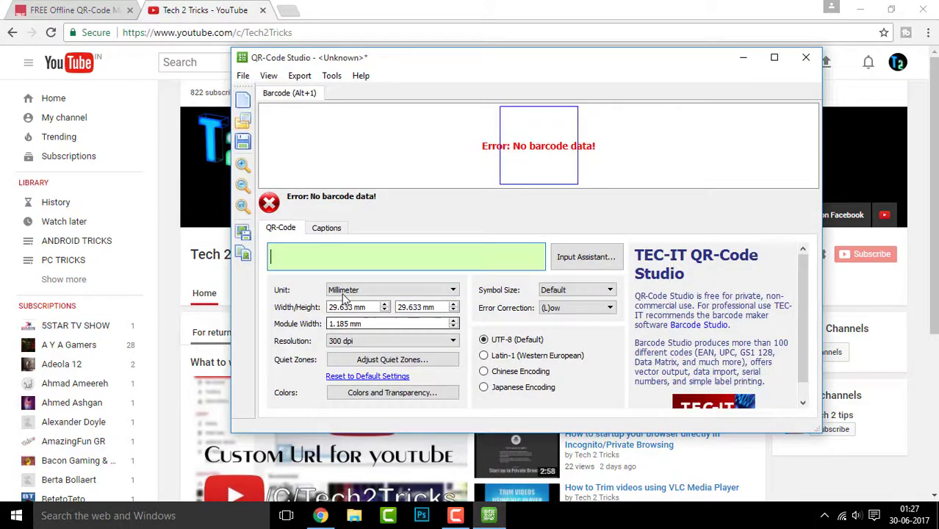
Paste the YouTube channel URL as barcode data, keeping the unit at Millimeter
{"action": "right_click", "coordinate": [360, 255]}
{"action": "left_click", "coordinate": [419, 340]}
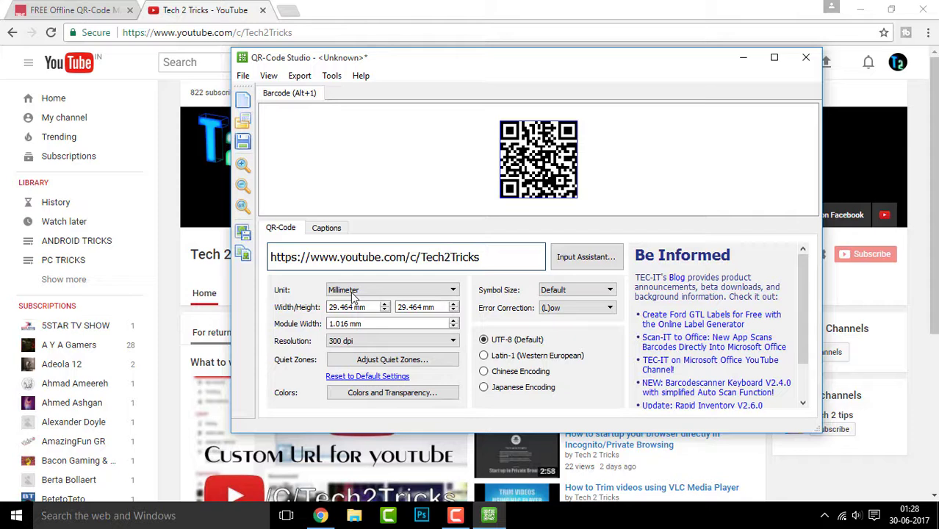
{"action": "left_click", "coordinate": [403, 292]}
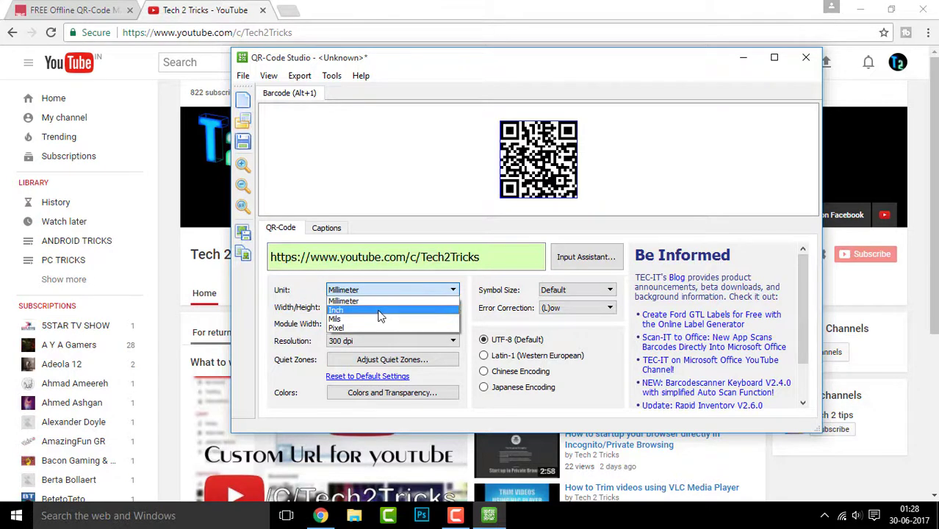
{"action": "left_click", "coordinate": [380, 314]}
{"action": "left_click", "coordinate": [369, 292]}
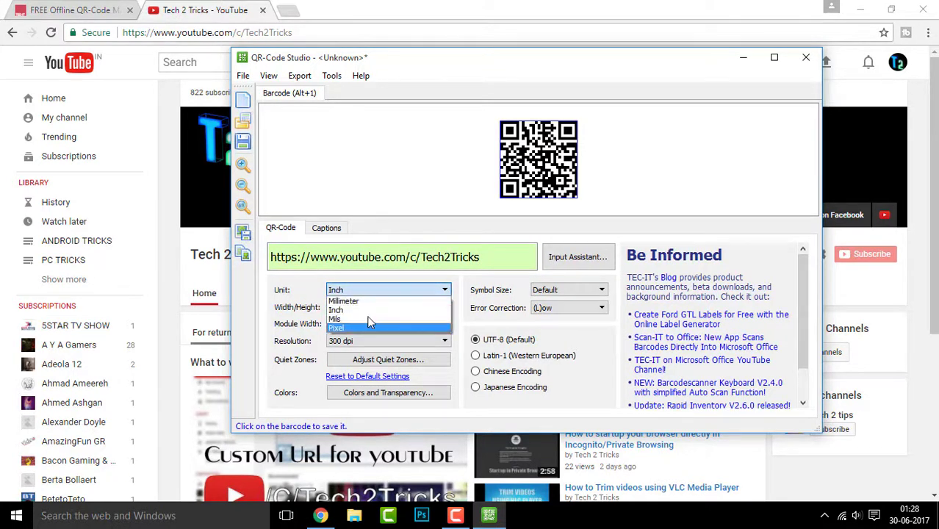
{"action": "left_click", "coordinate": [375, 302]}
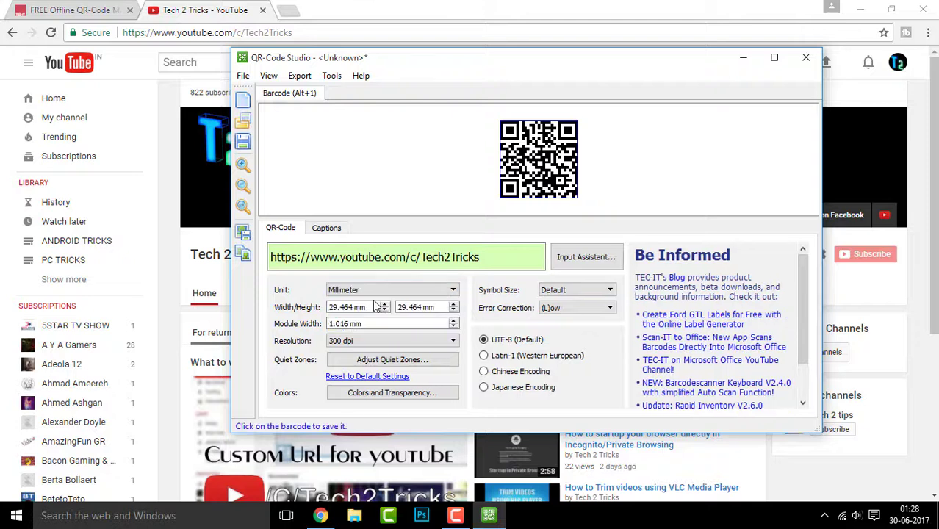
Enlarge the code to 44.196 × 44.196 mm, leaving the resolution at 300 dpi
{"action": "left_click", "coordinate": [365, 308]}
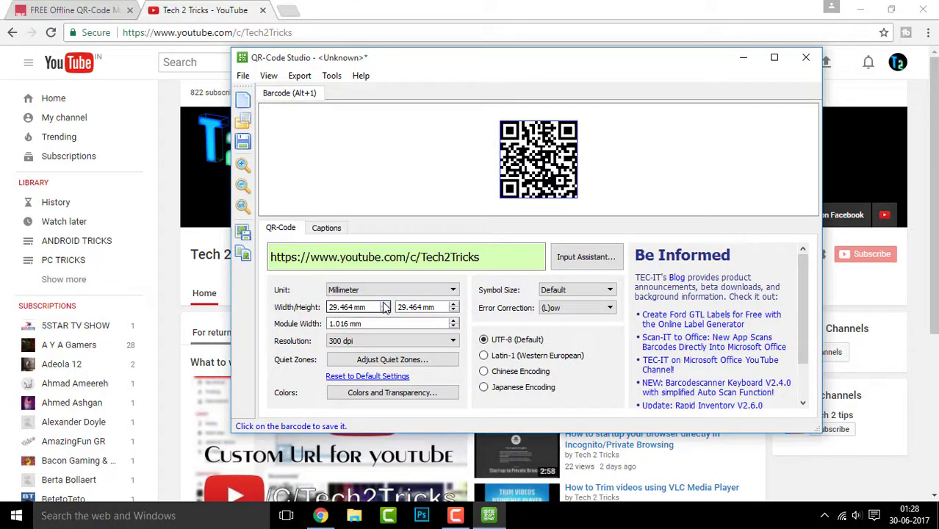
{"action": "left_click", "coordinate": [385, 305]}
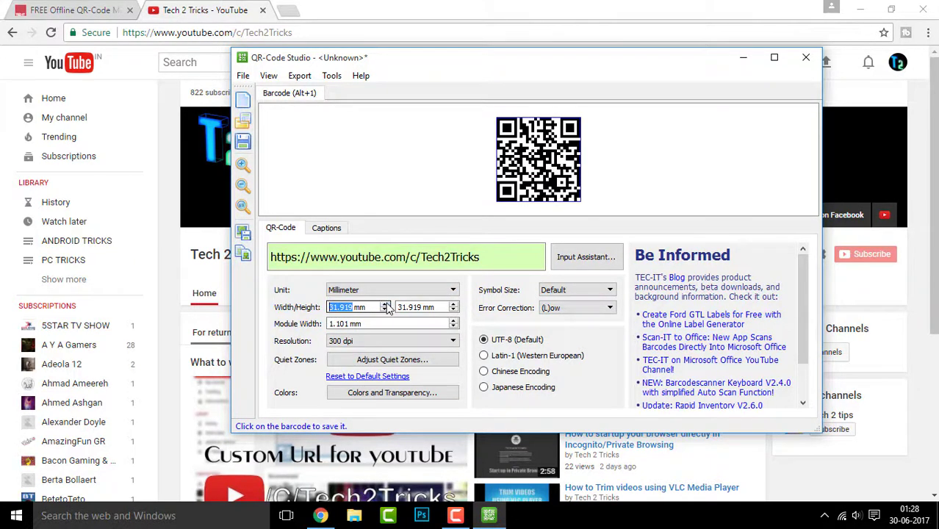
{"action": "left_click", "coordinate": [385, 305]}
{"action": "left_click", "coordinate": [385, 305]}
{"action": "left_click", "coordinate": [384, 304]}
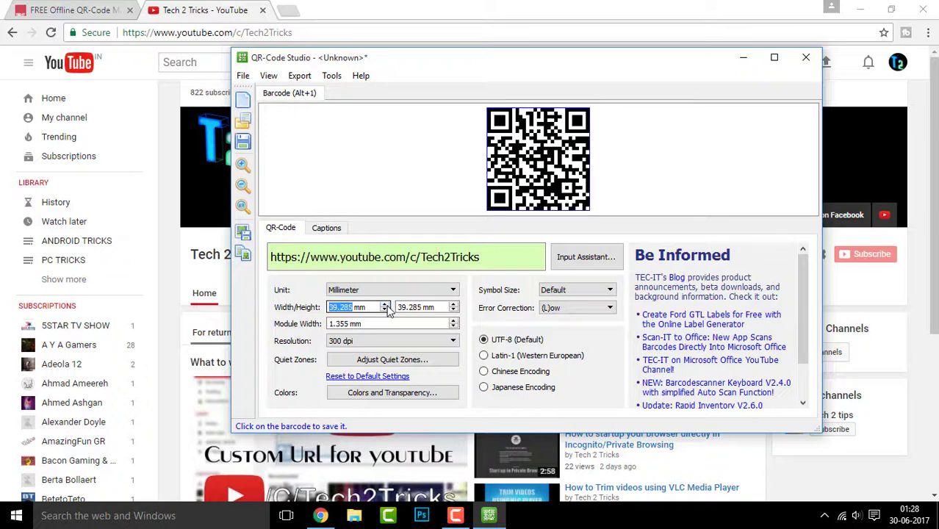
{"action": "left_click", "coordinate": [385, 305]}
{"action": "left_click", "coordinate": [384, 305]}
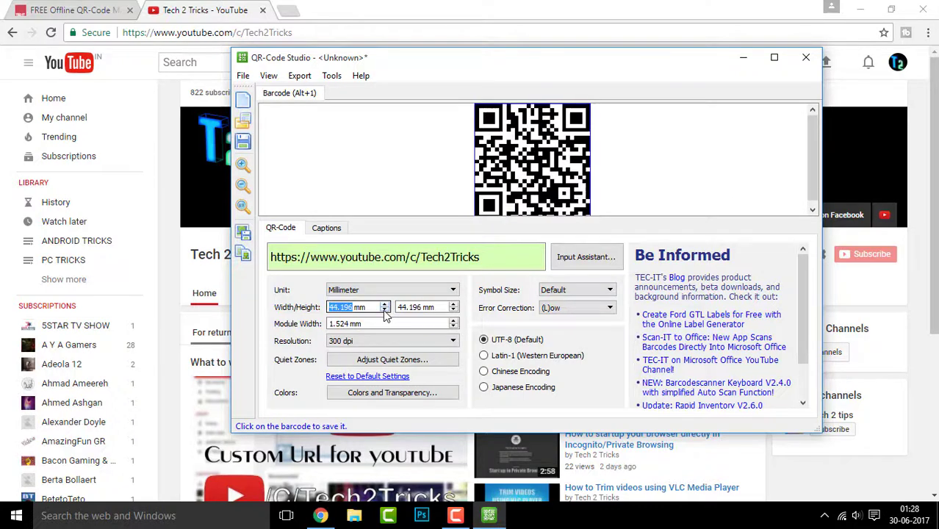
{"action": "left_click", "coordinate": [407, 341]}
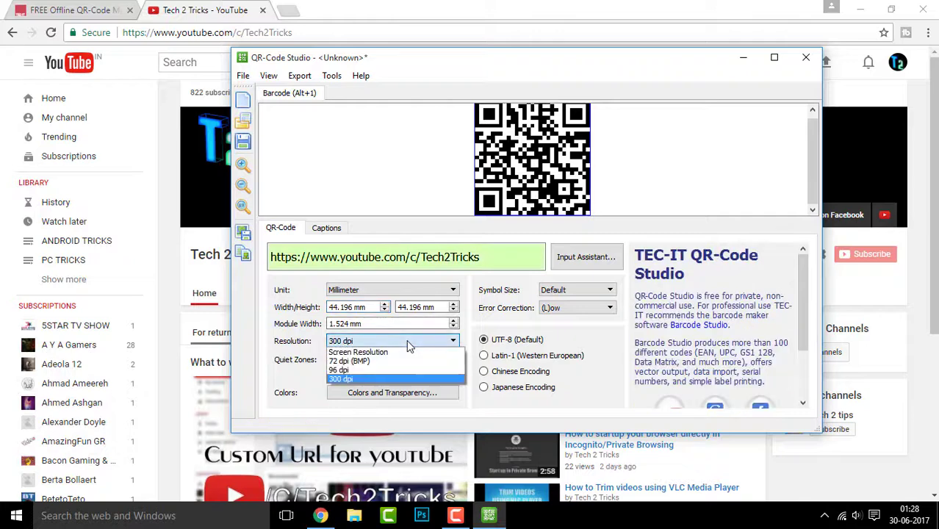
{"action": "left_click", "coordinate": [349, 338]}
{"action": "left_click", "coordinate": [341, 340]}
{"action": "left_click", "coordinate": [336, 383]}
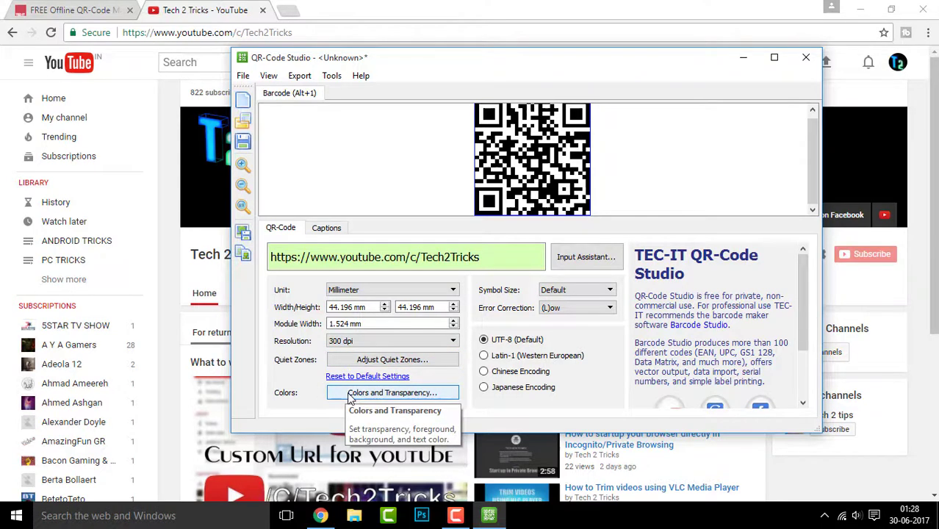
In the colour settings, give the code a red foreground colour
{"action": "left_click", "coordinate": [350, 393]}
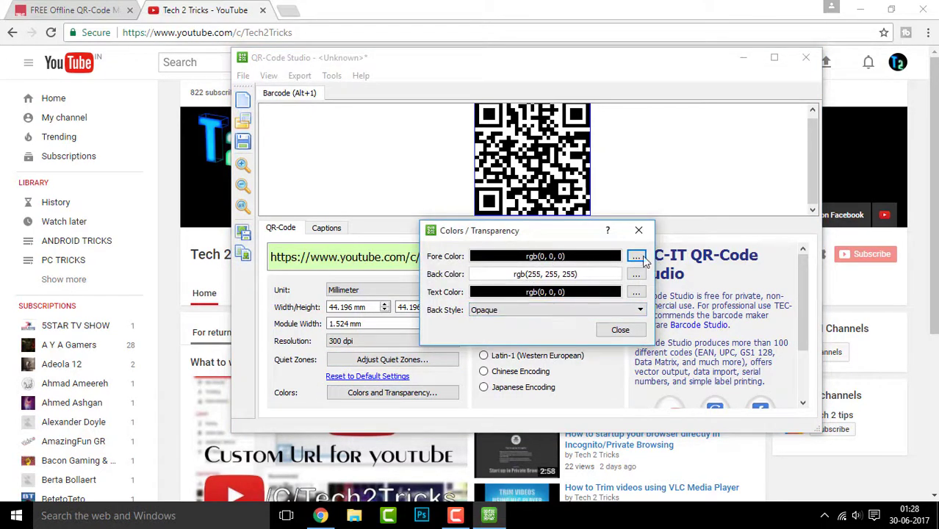
{"action": "left_click", "coordinate": [641, 259]}
{"action": "left_click_drag", "start_coordinate": [499, 312], "coordinate": [599, 310]}
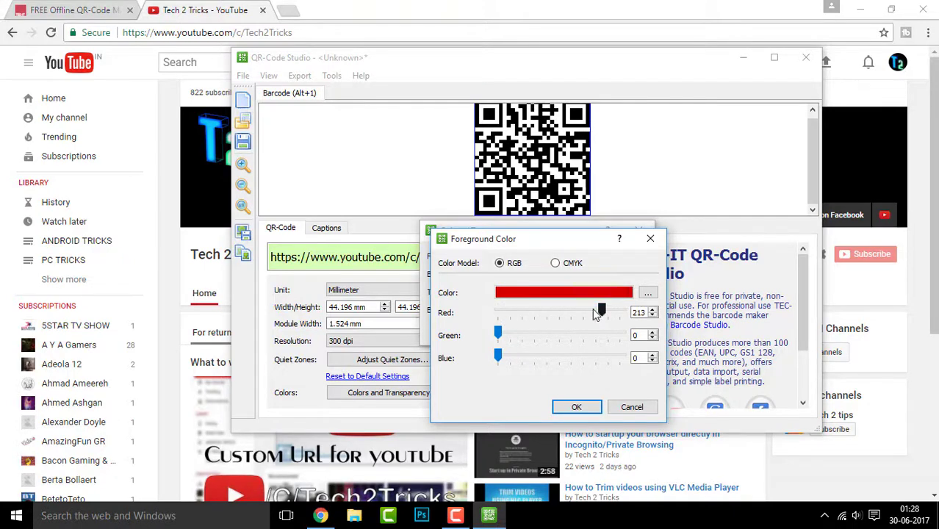
{"action": "left_click", "coordinate": [578, 406]}
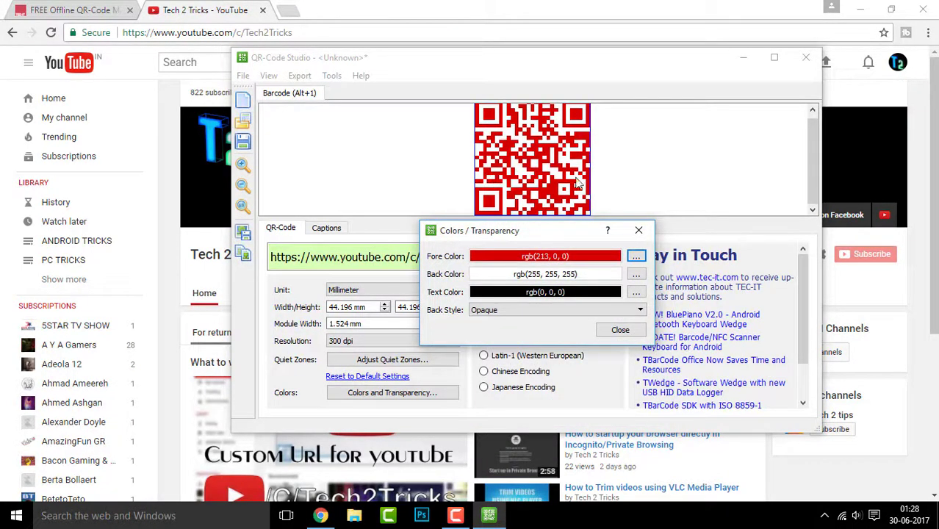
Change the foreground colour to bright green, rgb(75, 255, 54)
{"action": "left_click", "coordinate": [636, 256]}
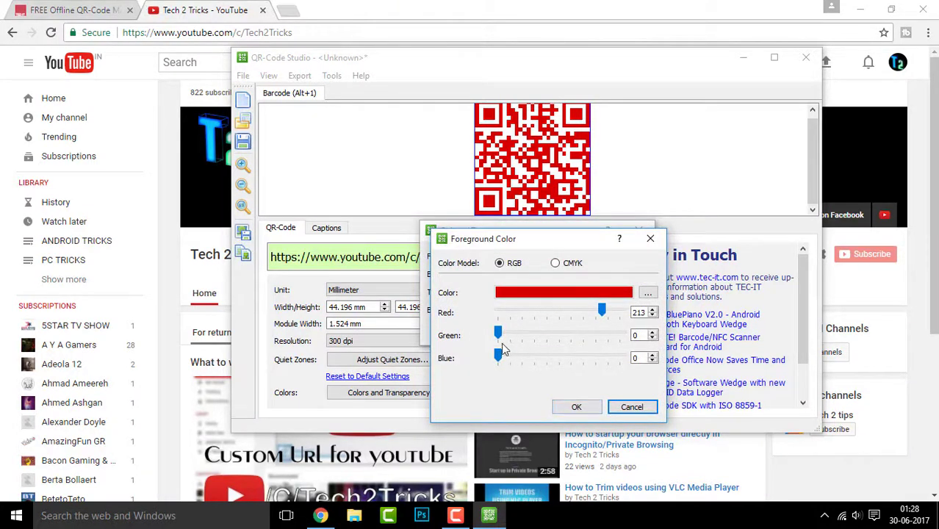
{"action": "left_click_drag", "start_coordinate": [498, 332], "coordinate": [590, 332]}
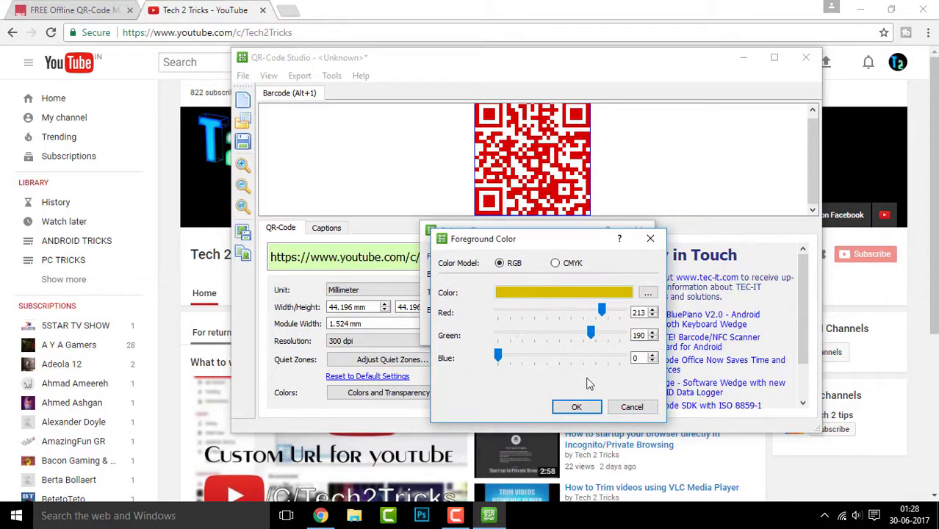
{"action": "left_click_drag", "start_coordinate": [503, 356], "coordinate": [560, 360]}
{"action": "left_click", "coordinate": [560, 357]}
{"action": "left_click_drag", "start_coordinate": [591, 332], "coordinate": [534, 313]}
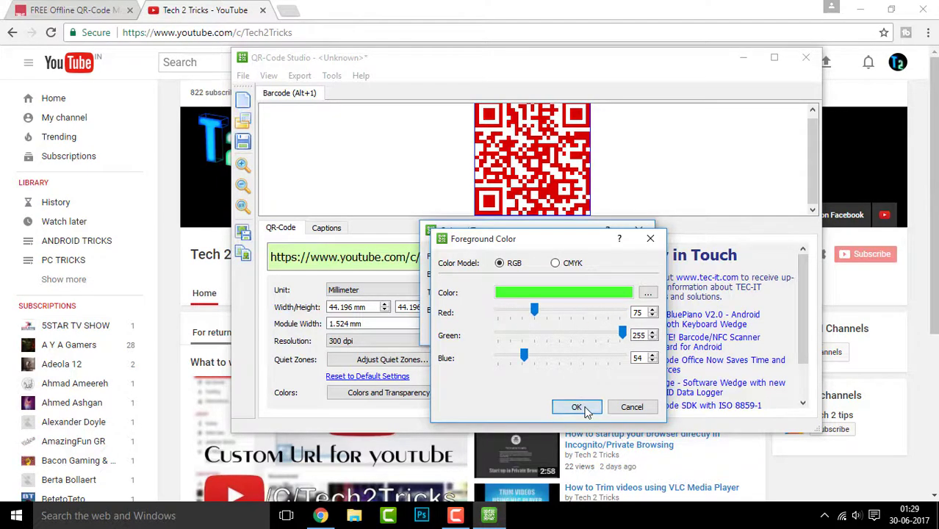
{"action": "left_click", "coordinate": [577, 408]}
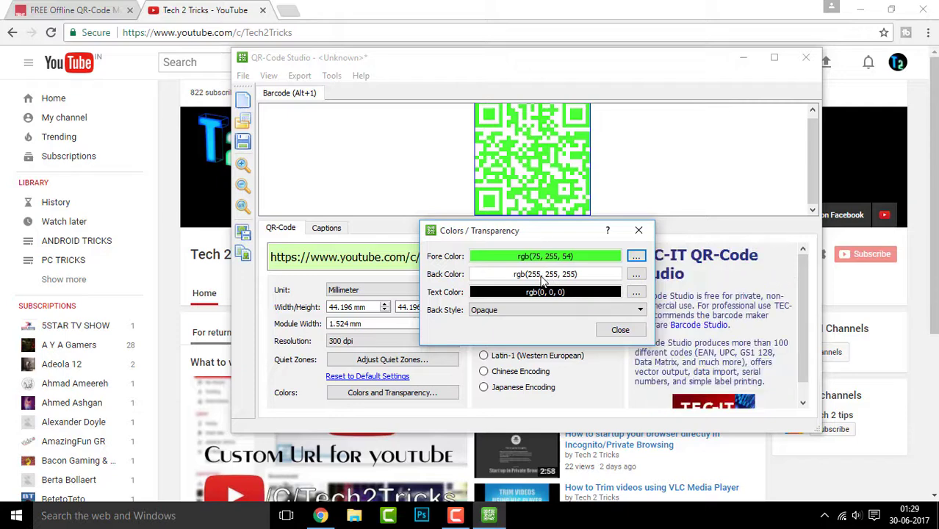
Try the CMYK model for the background colour, then discard the change
{"action": "left_click", "coordinate": [636, 274]}
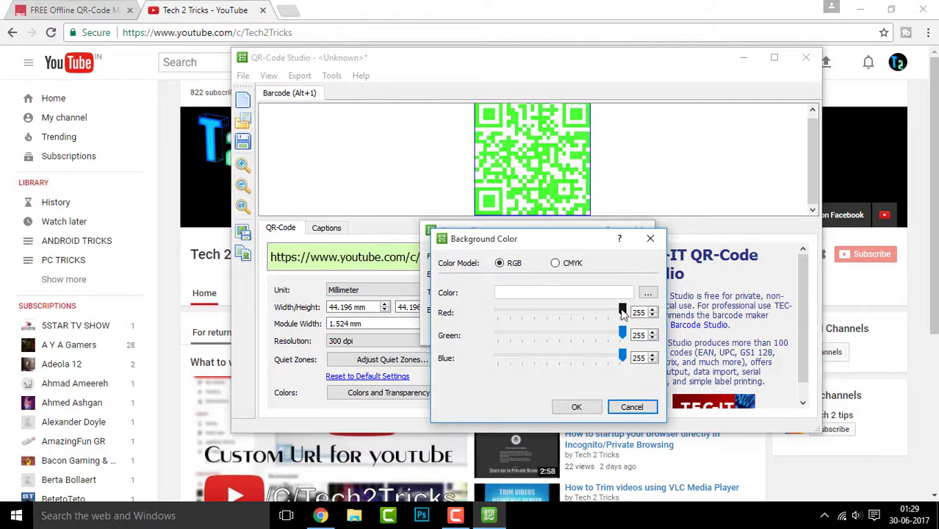
{"action": "left_click", "coordinate": [556, 263]}
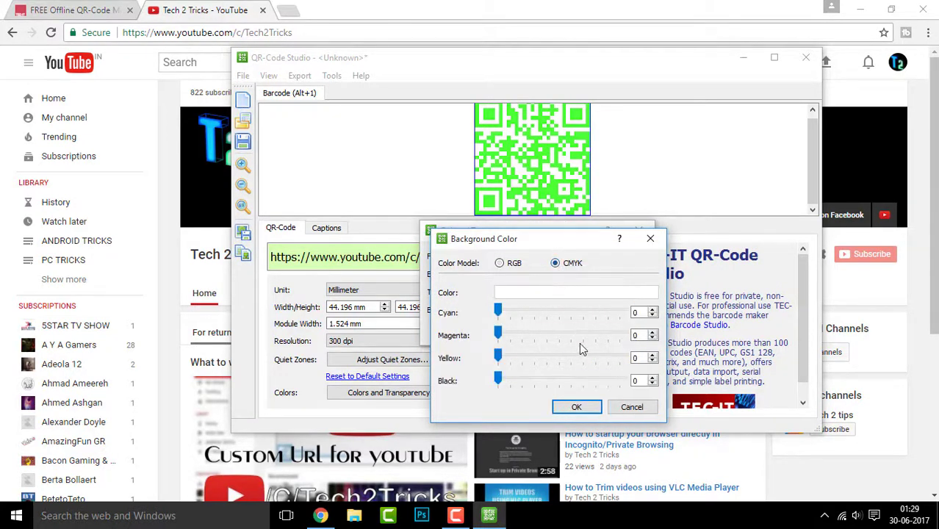
{"action": "left_click", "coordinate": [630, 407]}
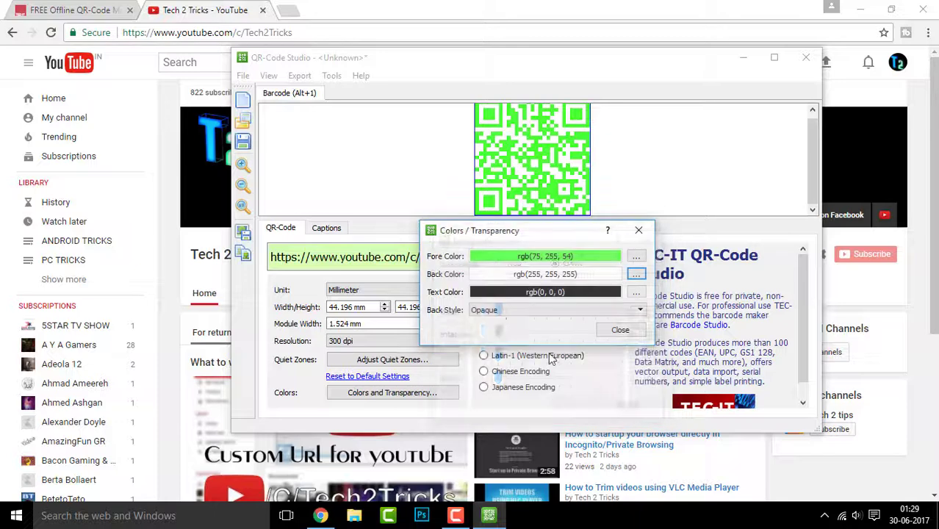
Keep Back Style Opaque, close the colour settings, and leave Symbol Size at Default
{"action": "left_click", "coordinate": [536, 311]}
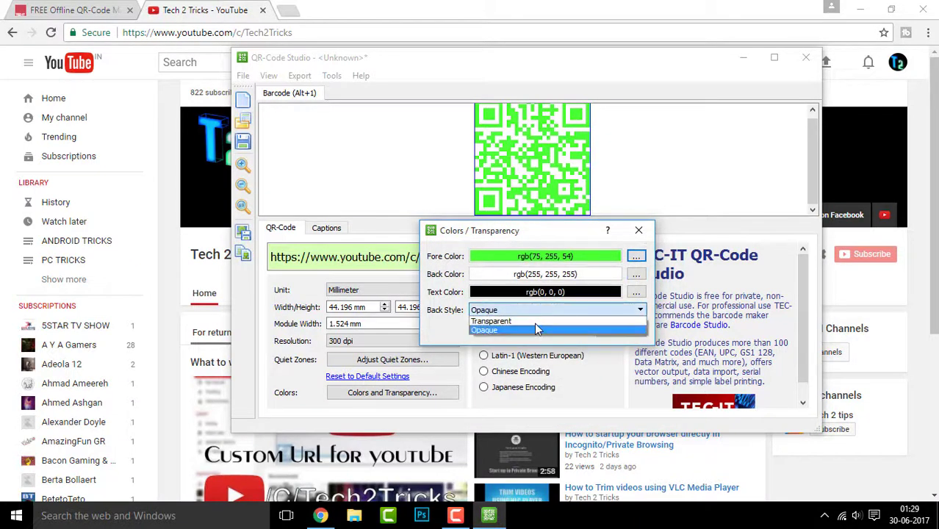
{"action": "left_click", "coordinate": [534, 322]}
{"action": "left_click", "coordinate": [533, 314]}
{"action": "left_click", "coordinate": [525, 330]}
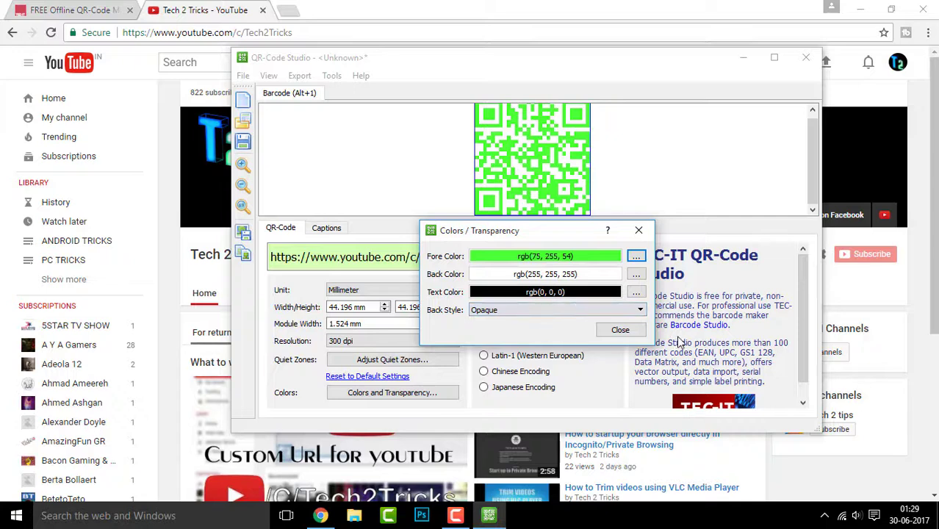
{"action": "left_click", "coordinate": [623, 332]}
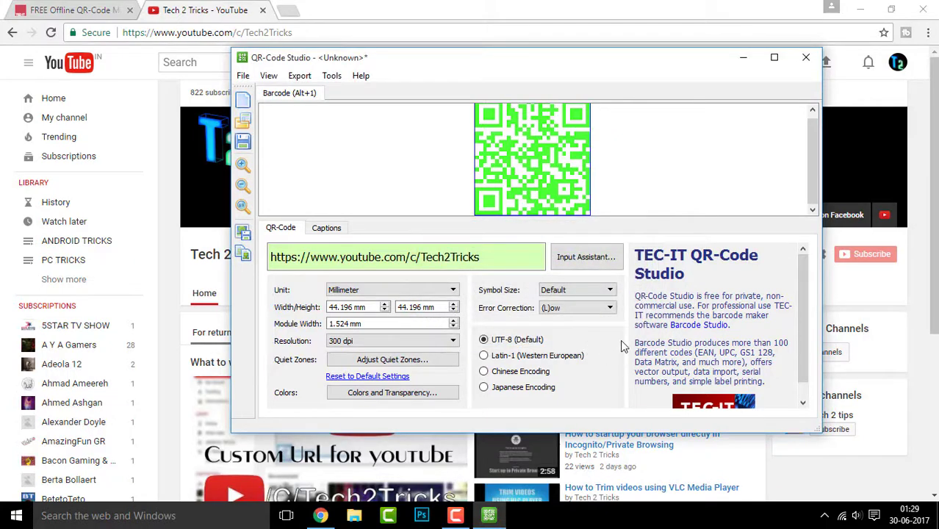
{"action": "left_click", "coordinate": [603, 291]}
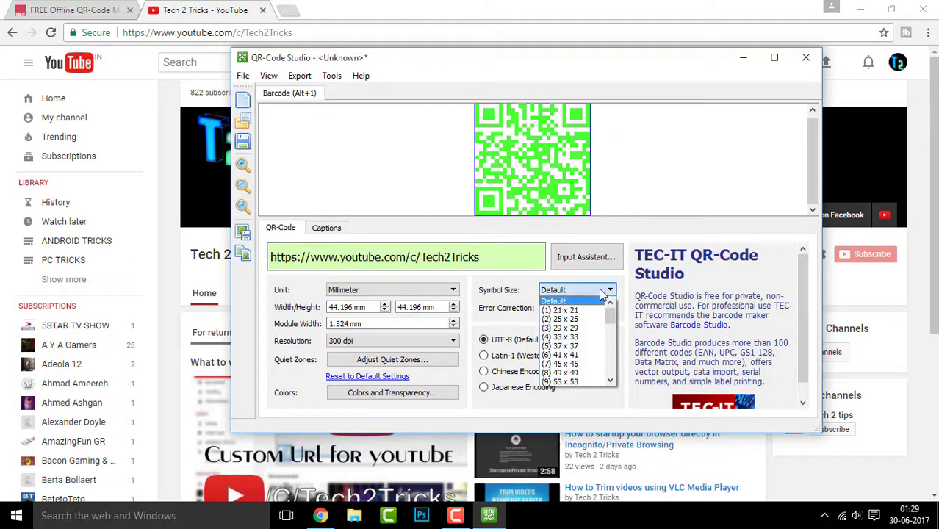
{"action": "left_click", "coordinate": [573, 299]}
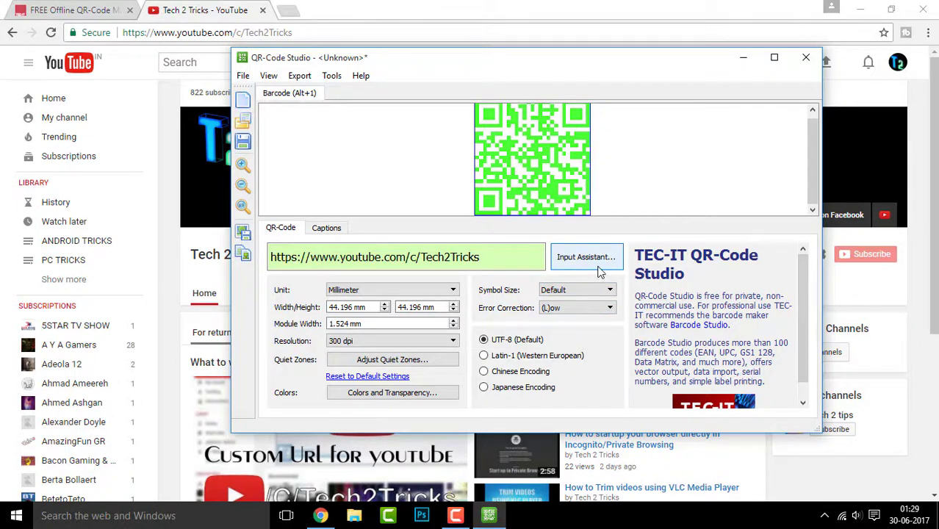
Export the barcode as bitmap ghjgj.bmp to the Desktop, then minimize QR-Code Studio and Chrome
{"action": "left_click", "coordinate": [243, 77]}
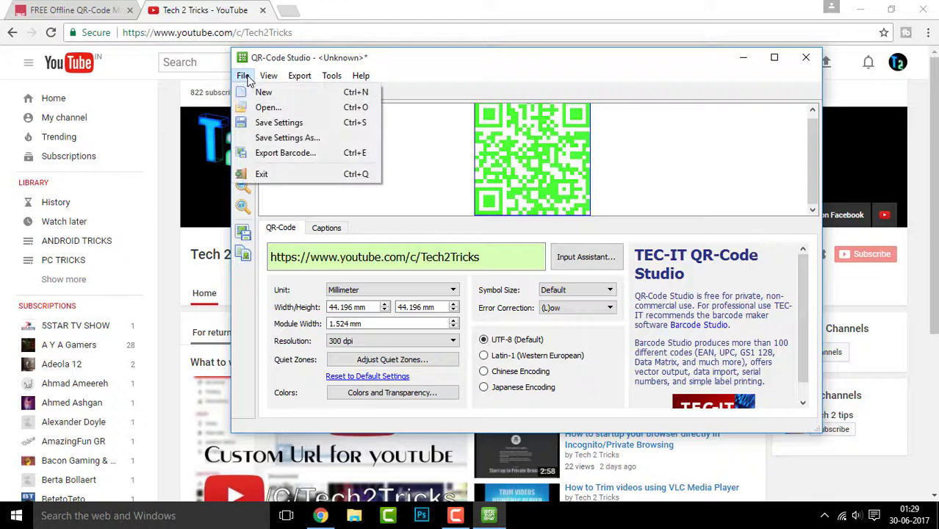
{"action": "left_click", "coordinate": [264, 154]}
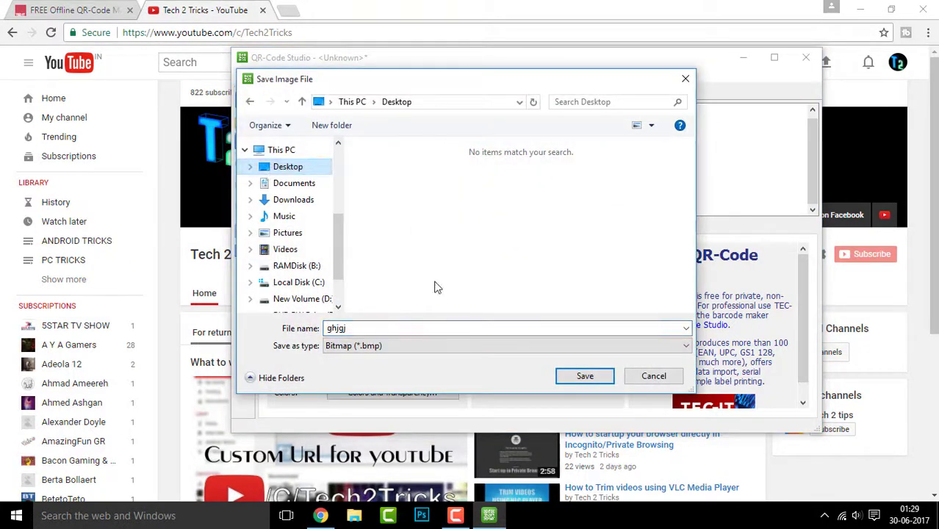
{"action": "left_click", "coordinate": [585, 376]}
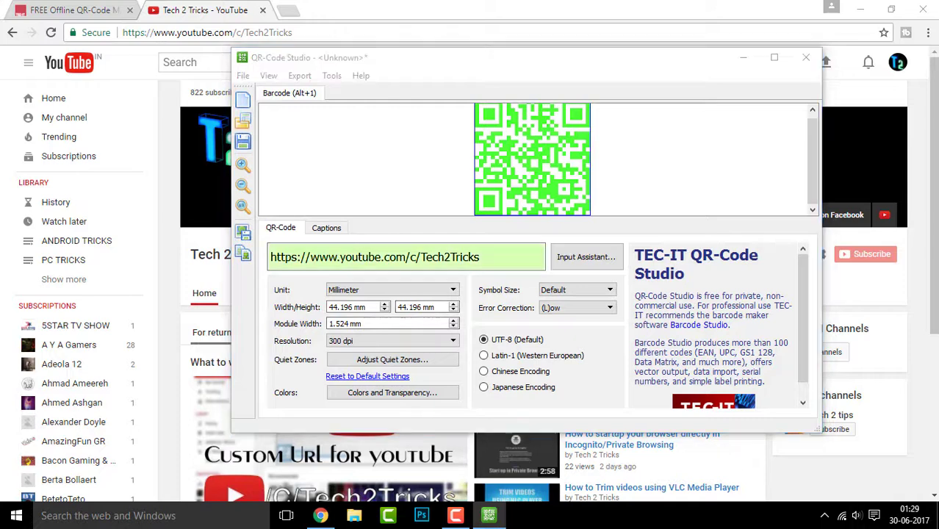
{"action": "left_click", "coordinate": [743, 57]}
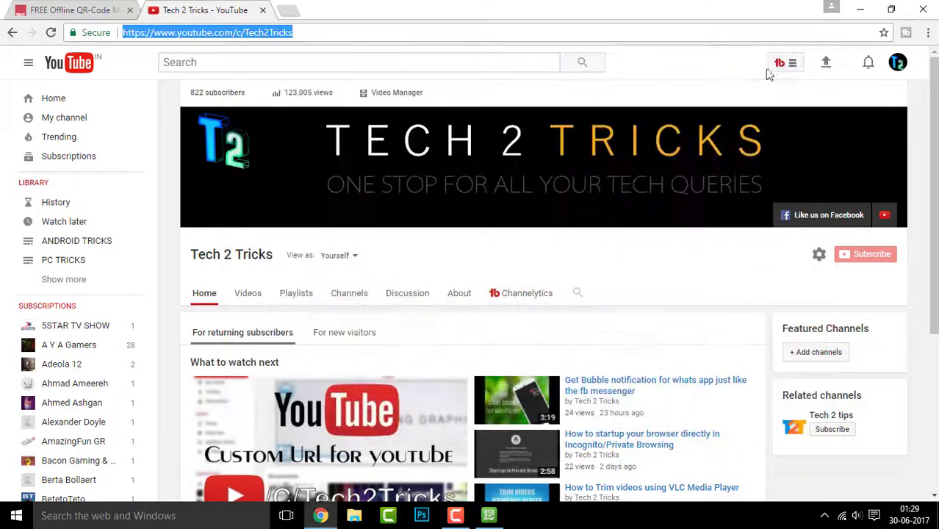
{"action": "left_click", "coordinate": [859, 9]}
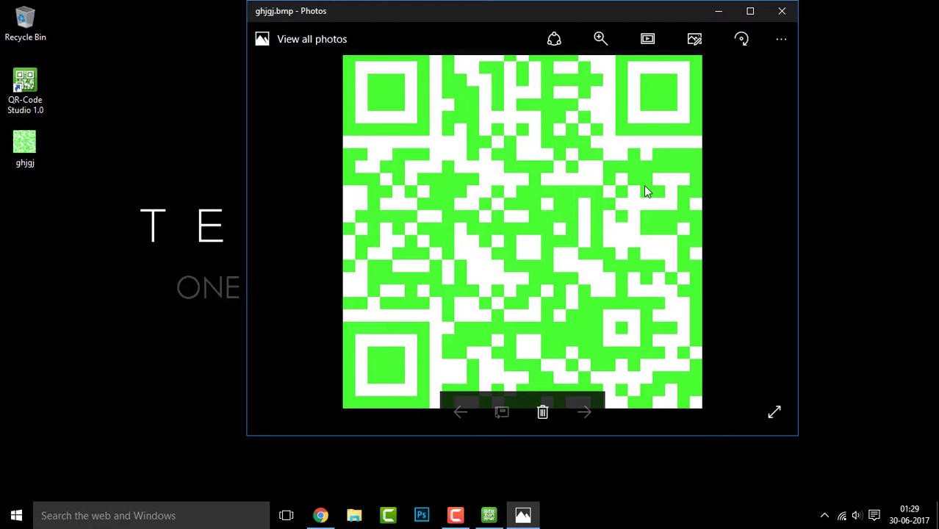
Move the Photos viewer left and widen it so ghjgj.bmp displays larger
{"action": "left_click_drag", "start_coordinate": [450, 21], "coordinate": [373, 23]}
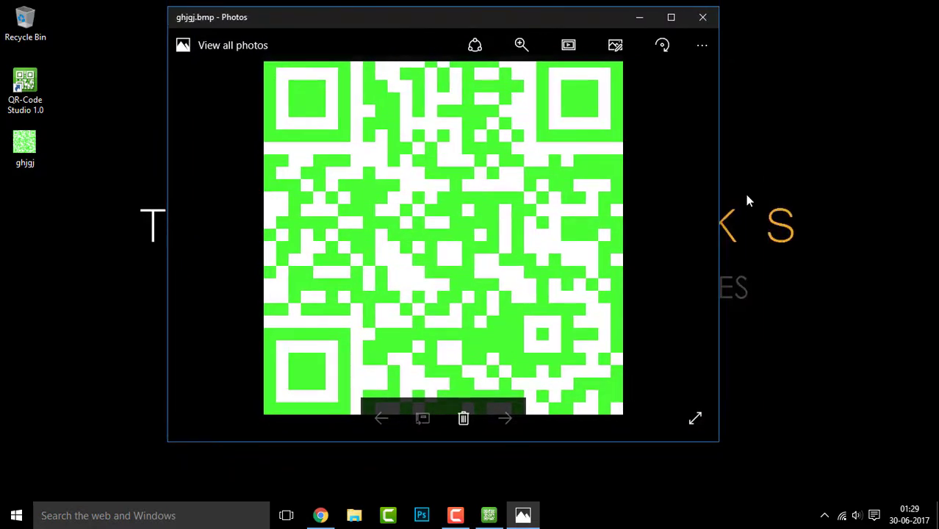
{"action": "left_click_drag", "start_coordinate": [719, 206], "coordinate": [810, 194]}
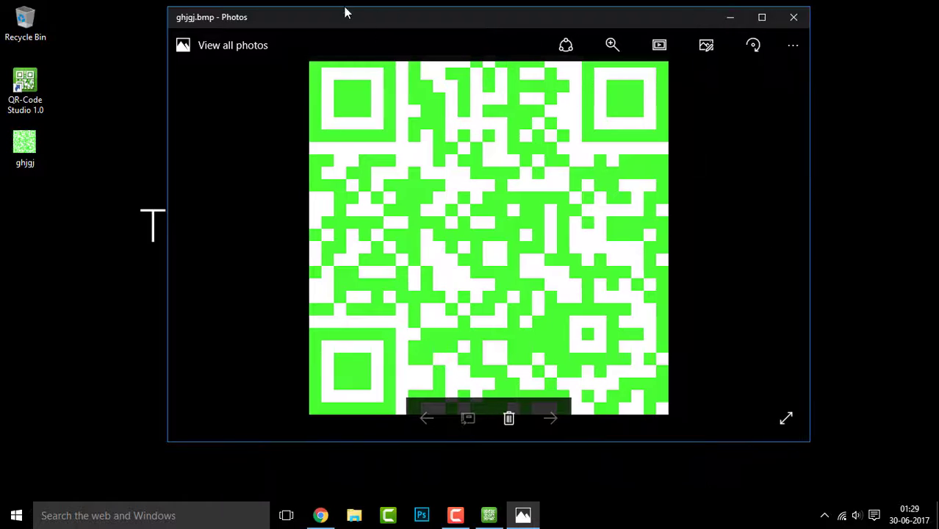
{"action": "left_click_drag", "start_coordinate": [350, 23], "coordinate": [320, 28]}
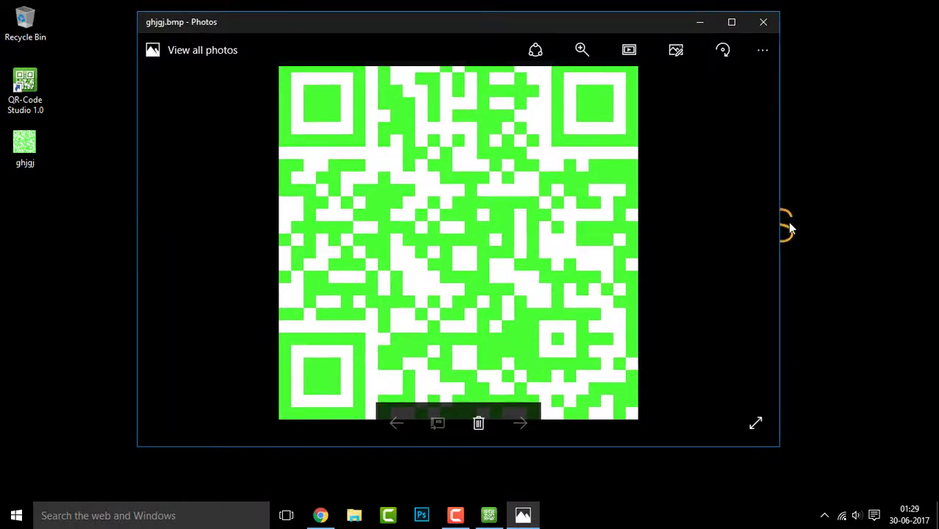
{"action": "left_click_drag", "start_coordinate": [779, 221], "coordinate": [793, 214]}
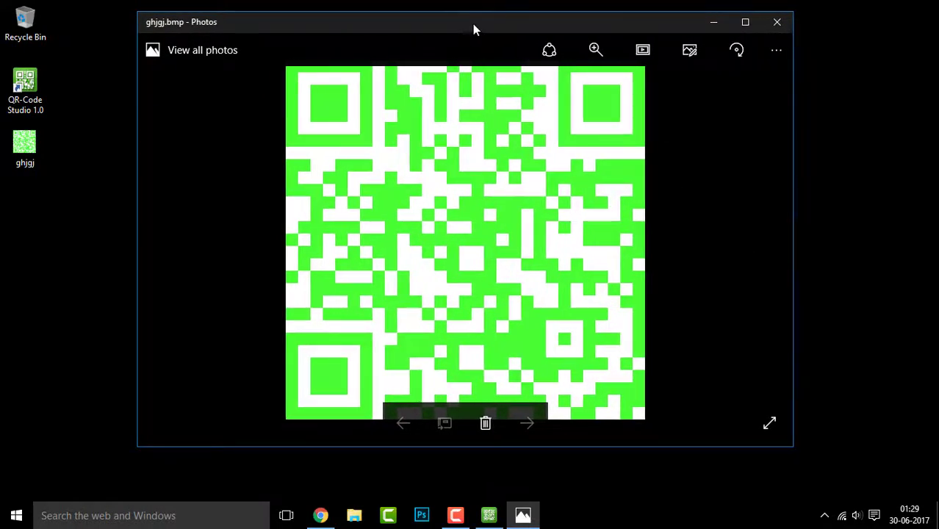
{"action": "mouse_move", "coordinate": [472, 27]}
{"action": "left_mouse_down"}
{"action": "mouse_move", "coordinate": [465, 25]}
{"action": "mouse_move", "coordinate": [482, 31]}
{"action": "left_mouse_up"}
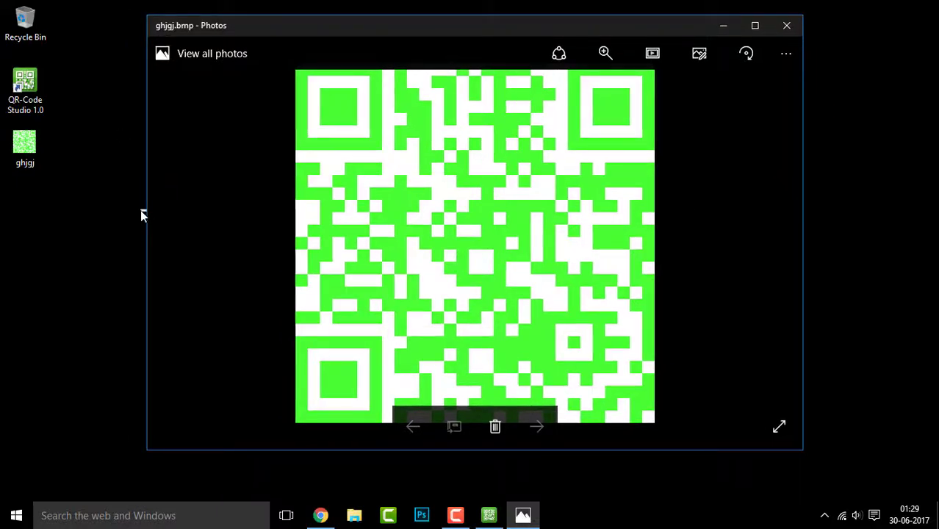
{"action": "left_click_drag", "start_coordinate": [138, 208], "coordinate": [128, 204]}
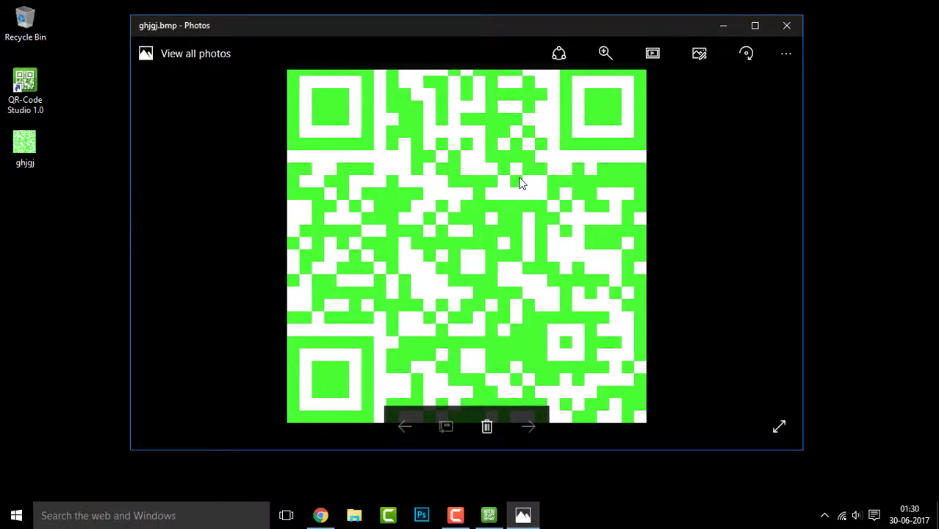